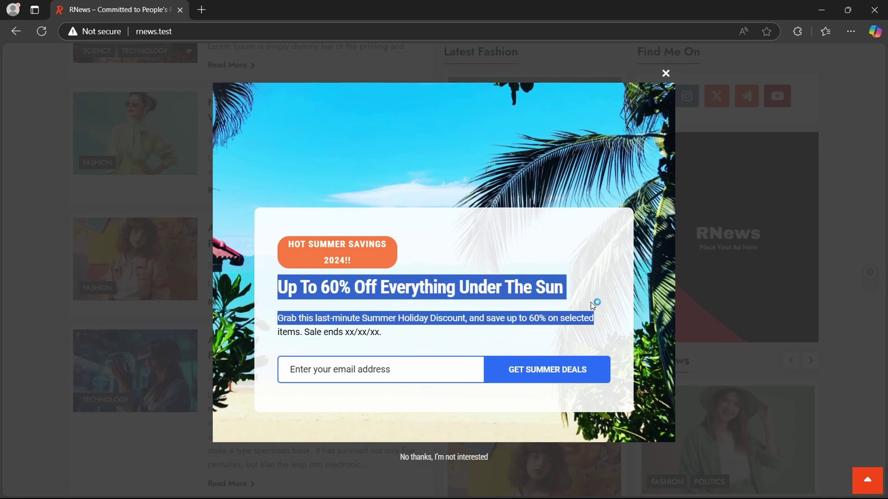
# Enter an e-mail address in the RNews summer-deals pop-up and submit it with GET SUMMER DEALS
pyautogui.click(343, 368)
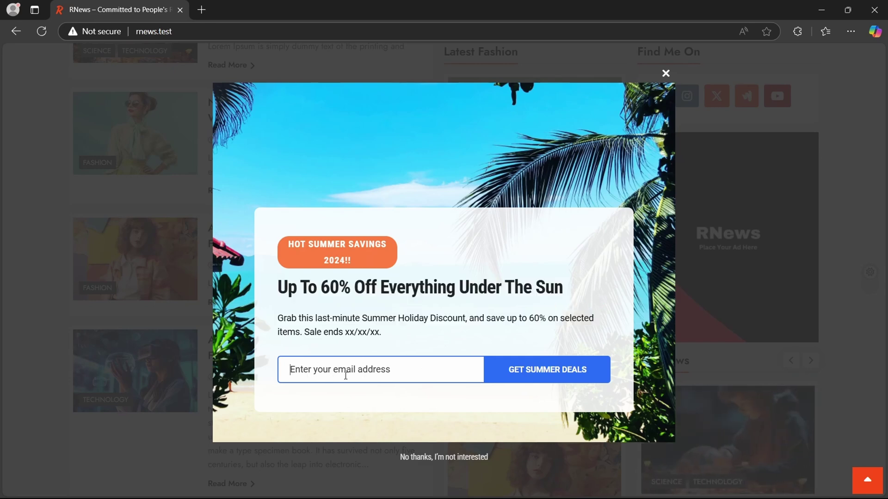
pyautogui.write('info')
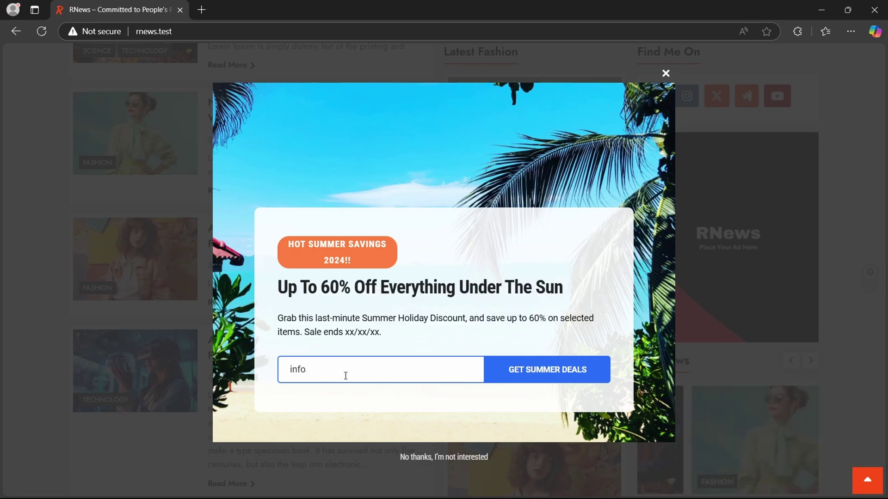
pyautogui.write('@domain.co')
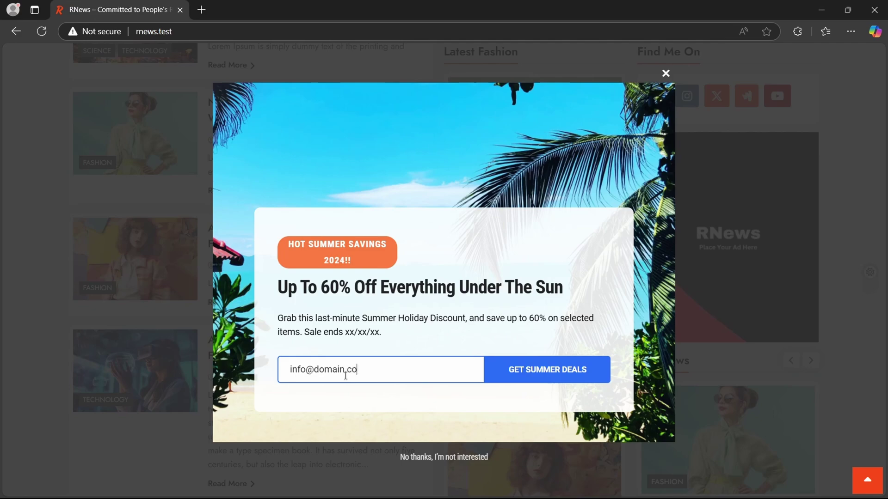
pyautogui.write('m')
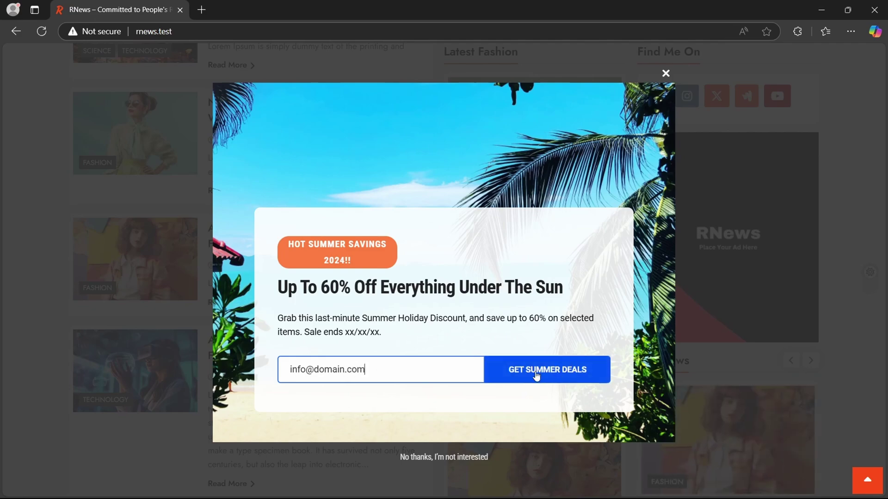
pyautogui.click(537, 374)
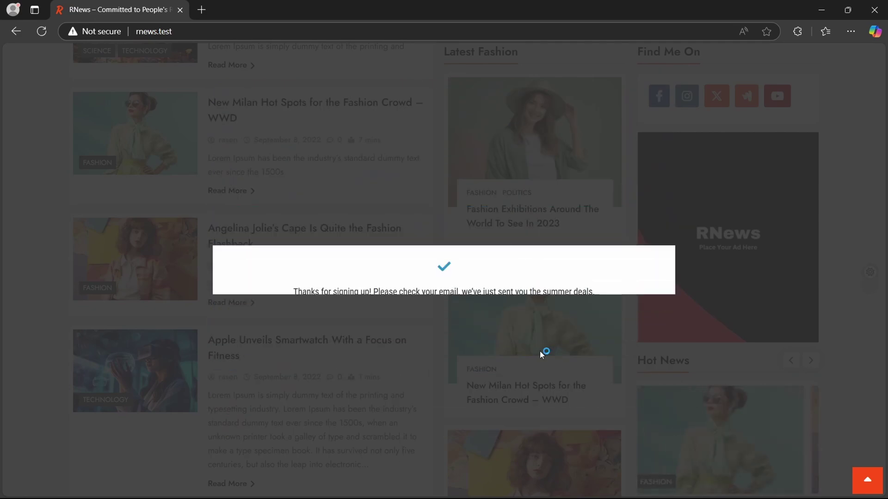
# Select the thank-you confirmation message shown after signing up
pyautogui.doubleClick(302, 282)
pyautogui.click(547, 267)
pyautogui.tripleClick(587, 278)
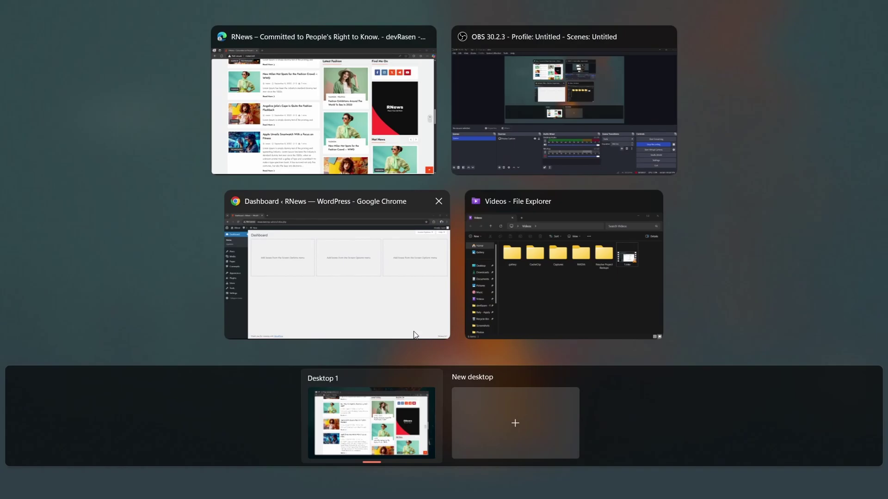
# Switch to the browser window showing the RNews WordPress admin Dashboard
pyautogui.click(340, 299)
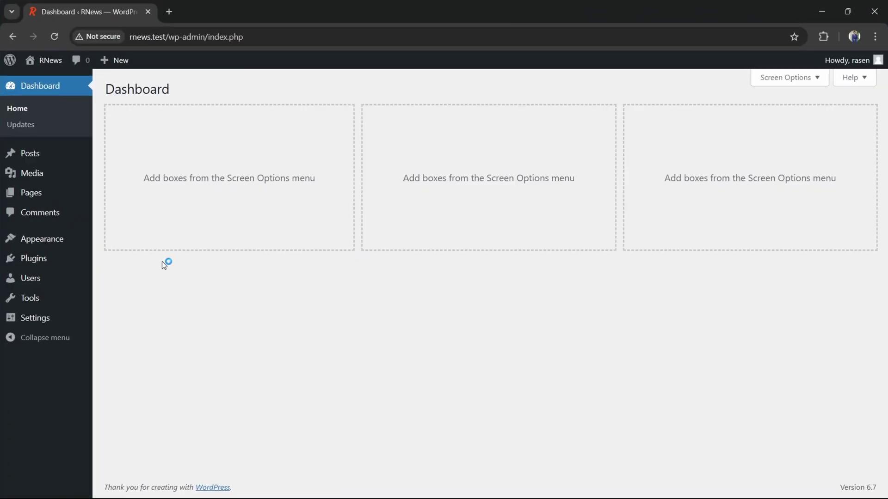
# Search the plugin directory for 'hustle', then install and activate the Hustle plugin
pyautogui.moveTo(27, 261)
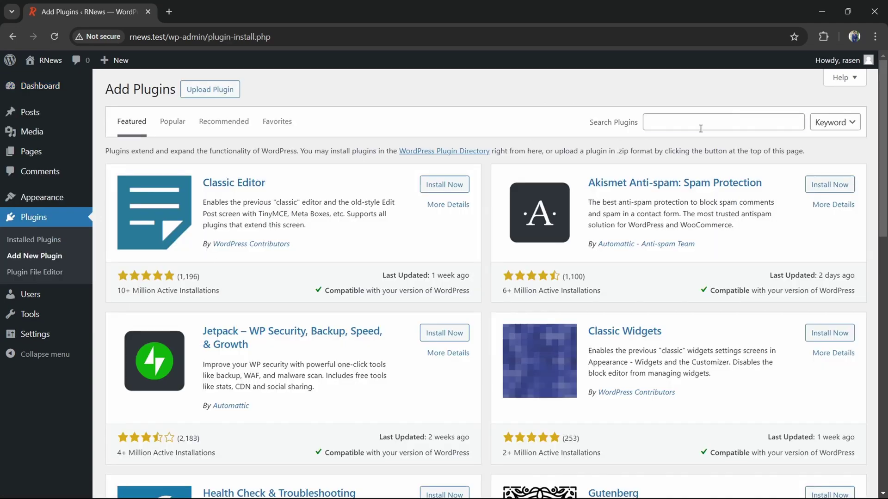
pyautogui.click(700, 129)
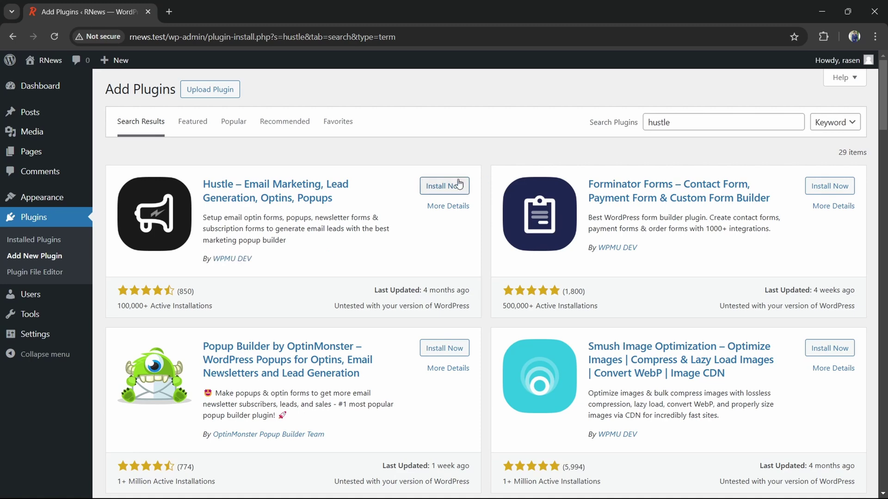
pyautogui.click(437, 190)
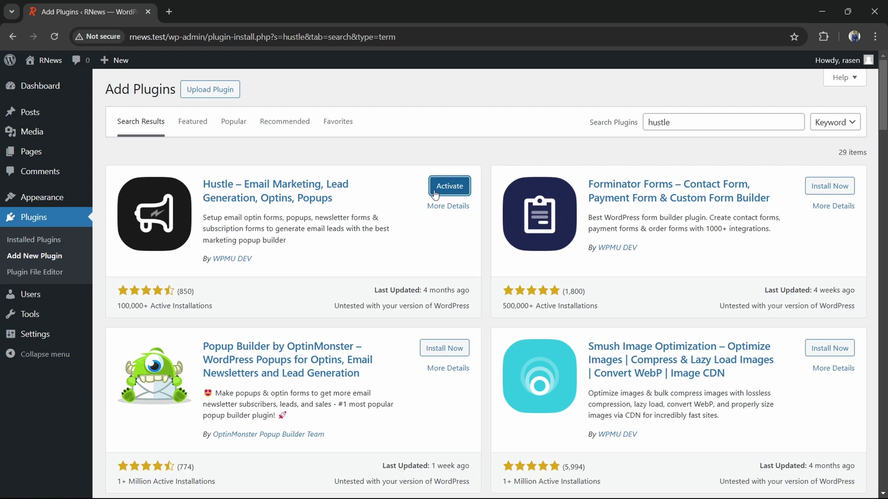
pyautogui.click(448, 186)
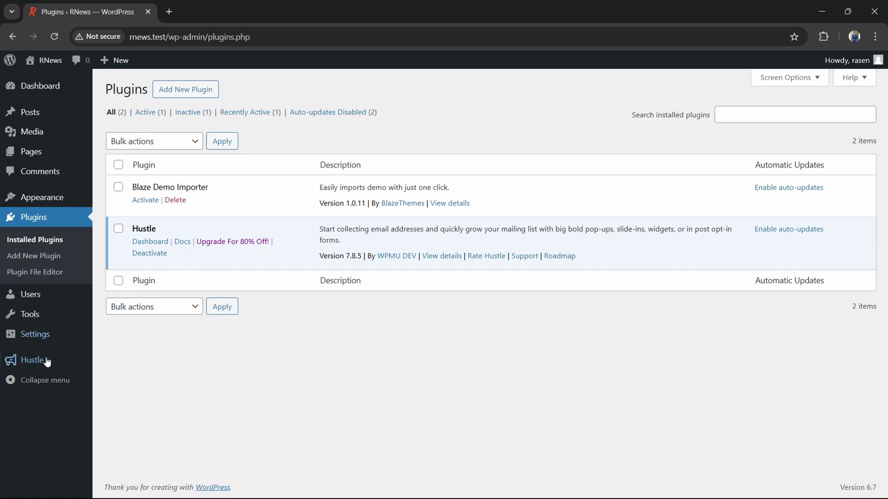
# Create a Hustle Email Opt-in pop-up named 'Discount Offer' and proceed to template selection
pyautogui.moveTo(32, 366)
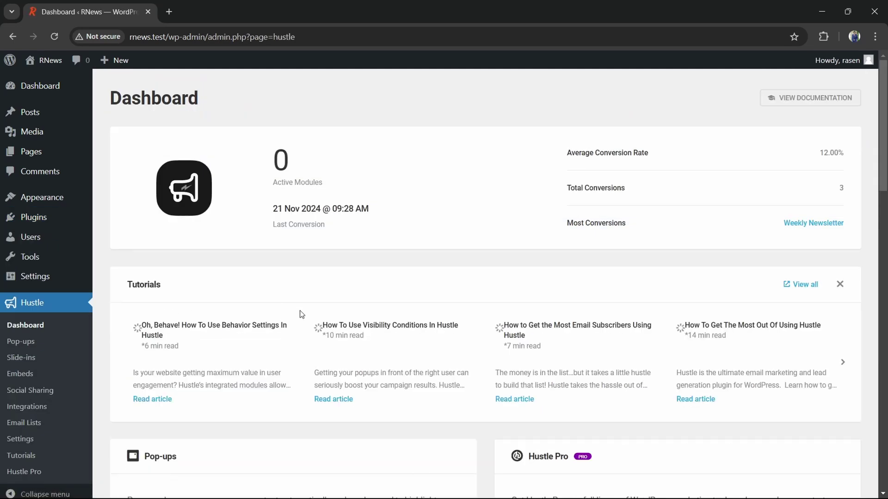
pyautogui.scroll(-4, 290, 324)
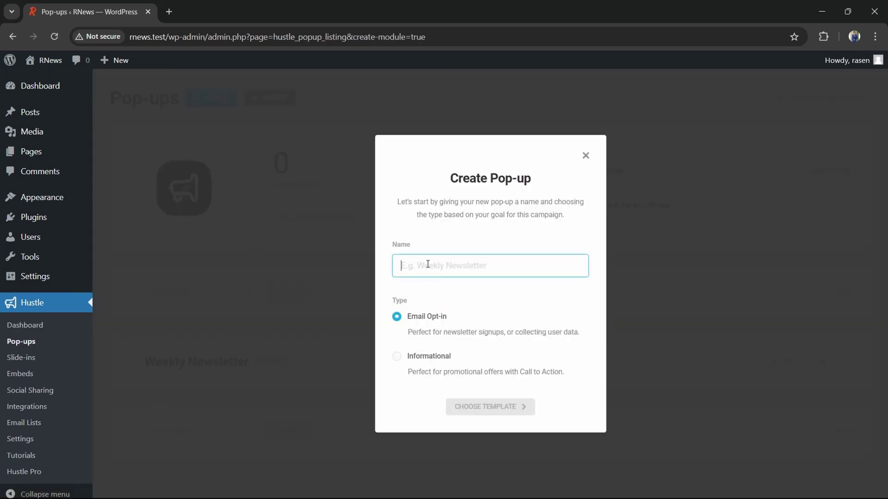
pyautogui.write('D')
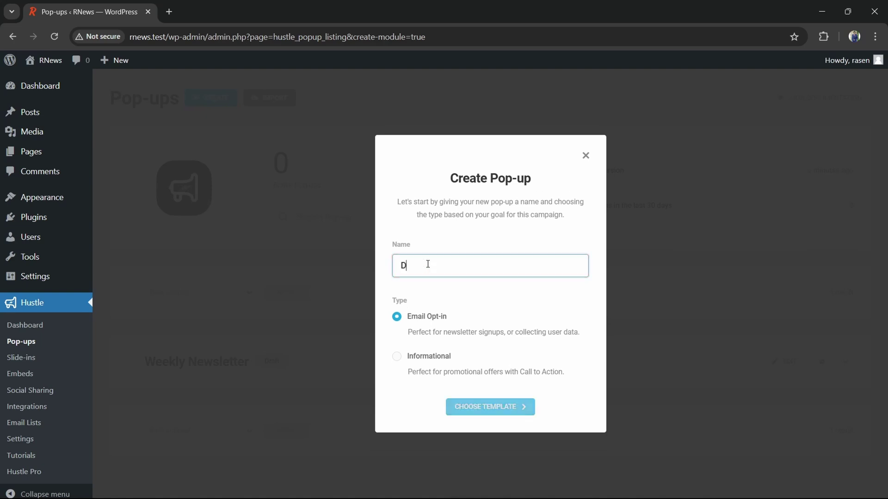
pyautogui.write('iscount Offer')
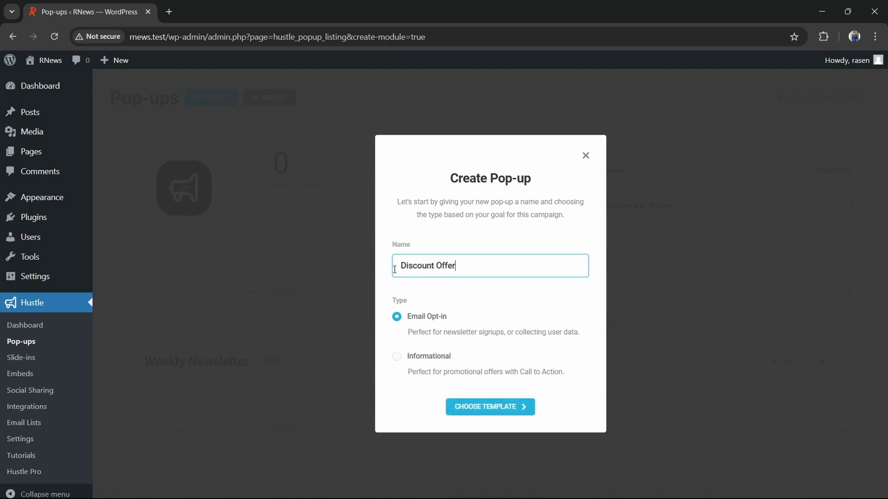
pyautogui.click(438, 320)
pyautogui.click(476, 412)
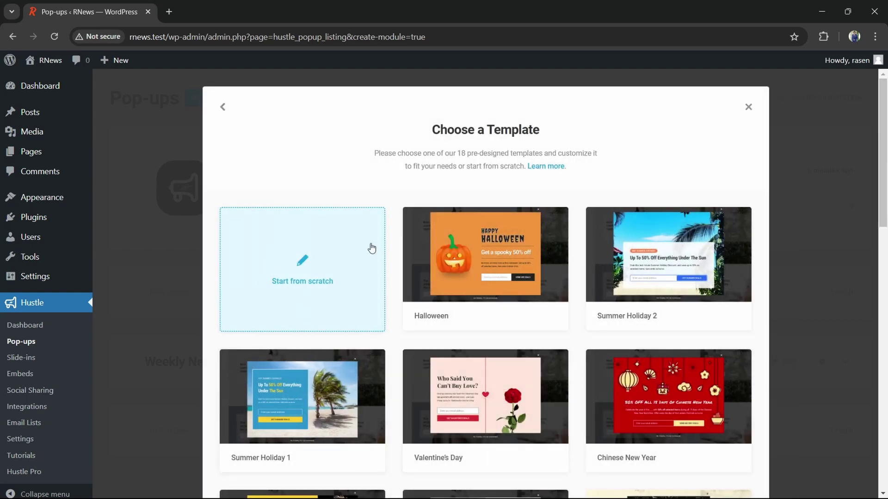
pyautogui.scroll(-6, 648, 213)
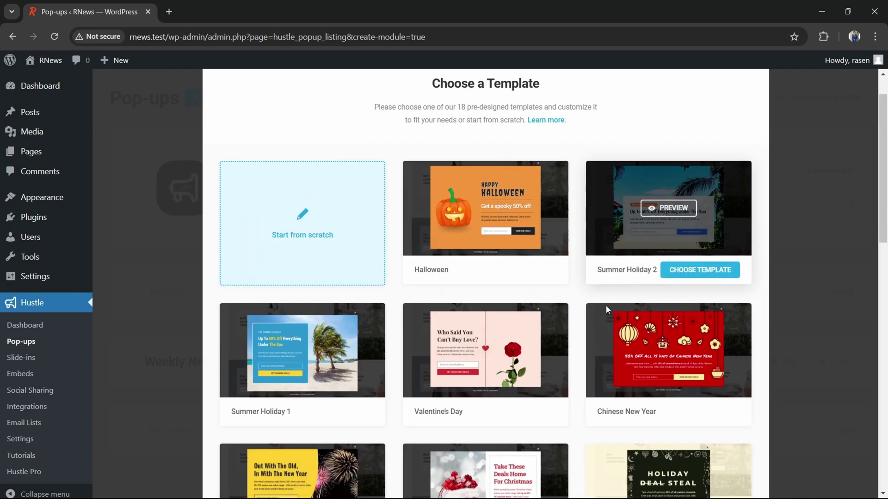
pyautogui.scroll(-4, 555, 370)
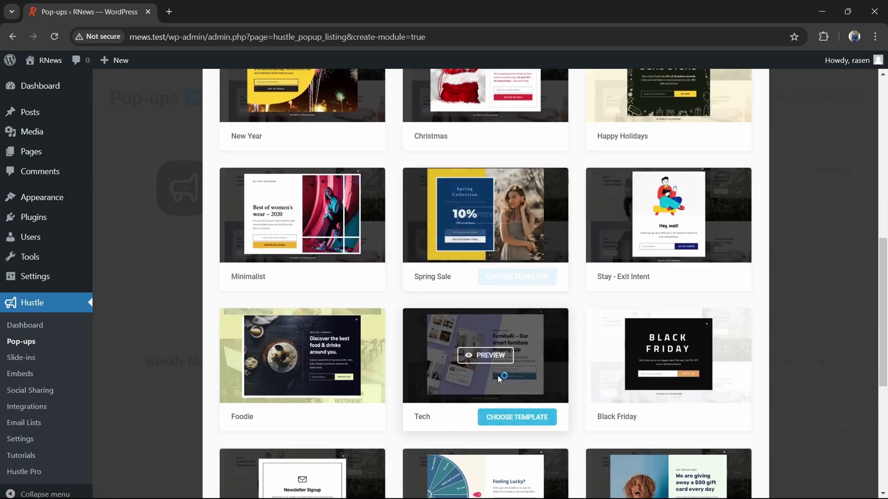
pyautogui.click(490, 218)
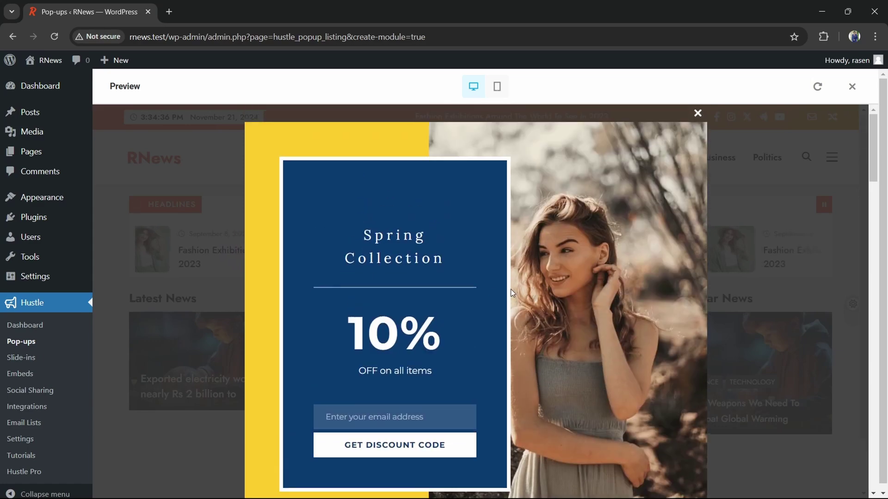
pyautogui.click(497, 87)
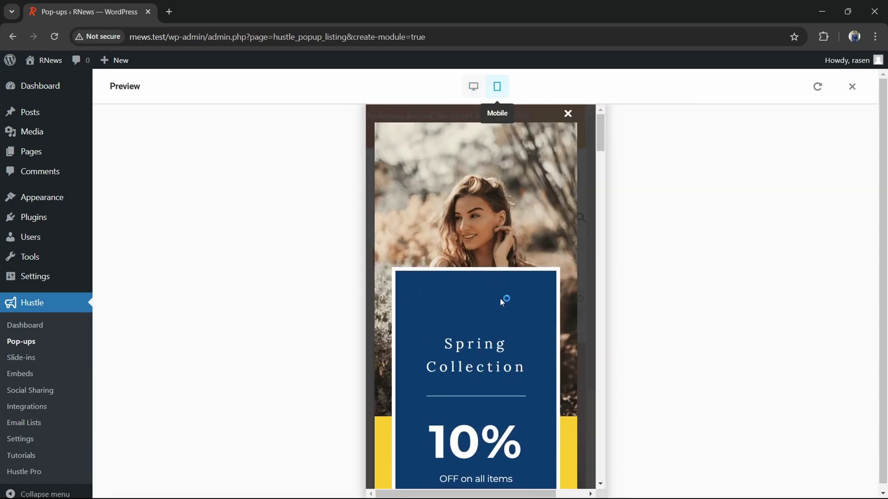
pyautogui.scroll(-2, 557, 303)
pyautogui.scroll(-1, 464, 333)
pyautogui.scroll(4, 486, 277)
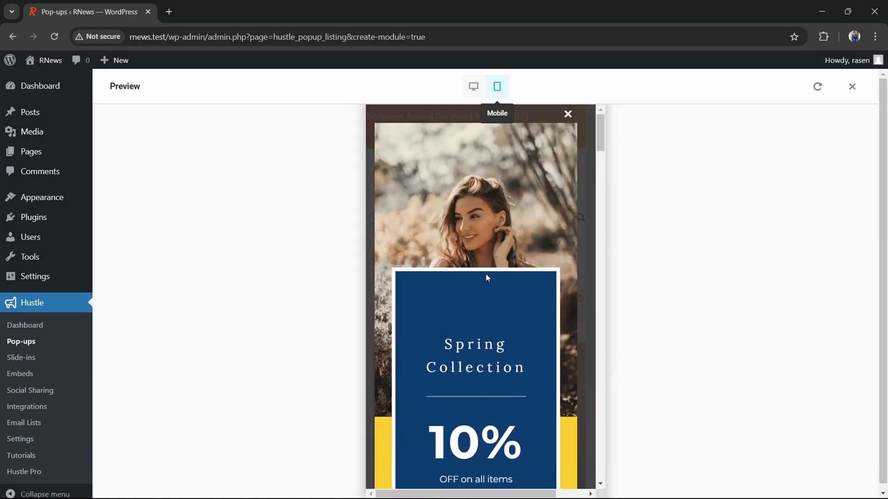
pyautogui.click(852, 86)
pyautogui.scroll(8, 770, 174)
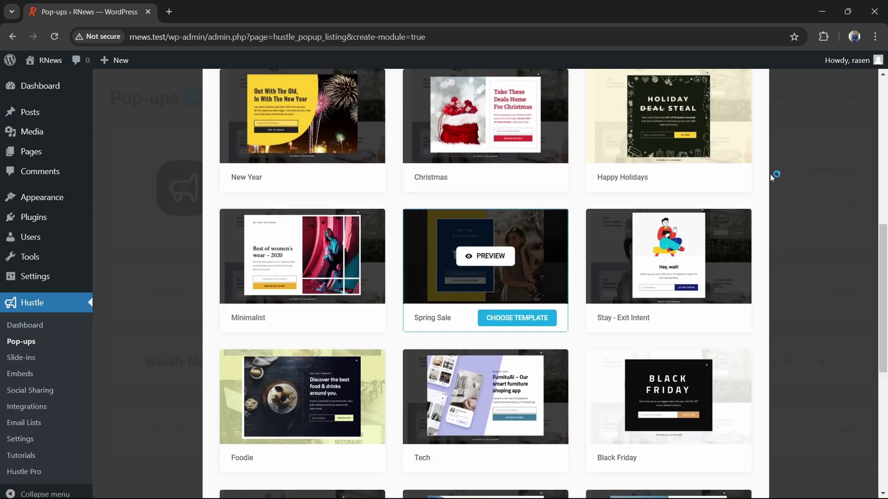
pyautogui.scroll(3, 560, 322)
pyautogui.moveTo(638, 286)
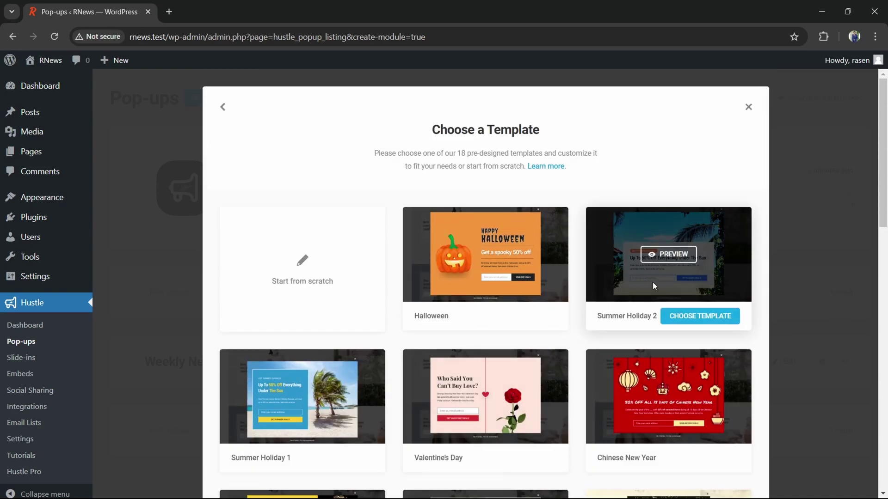
# Apply the Summer Holiday 2 template and change the subtitle's 50% to 60%
pyautogui.click(699, 322)
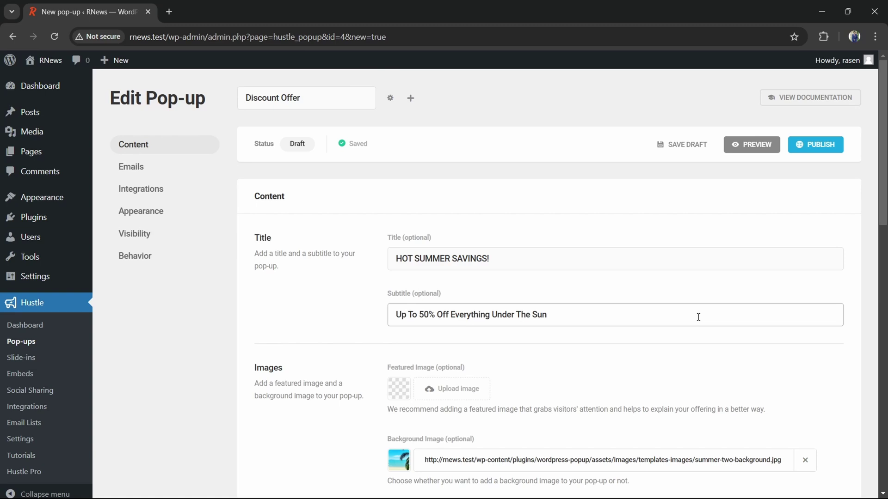
pyautogui.doubleClick(321, 246)
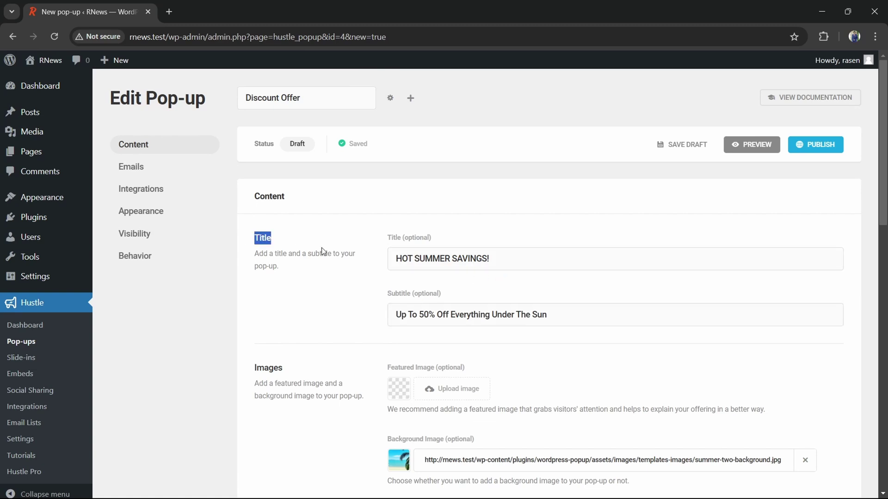
pyautogui.click(490, 260)
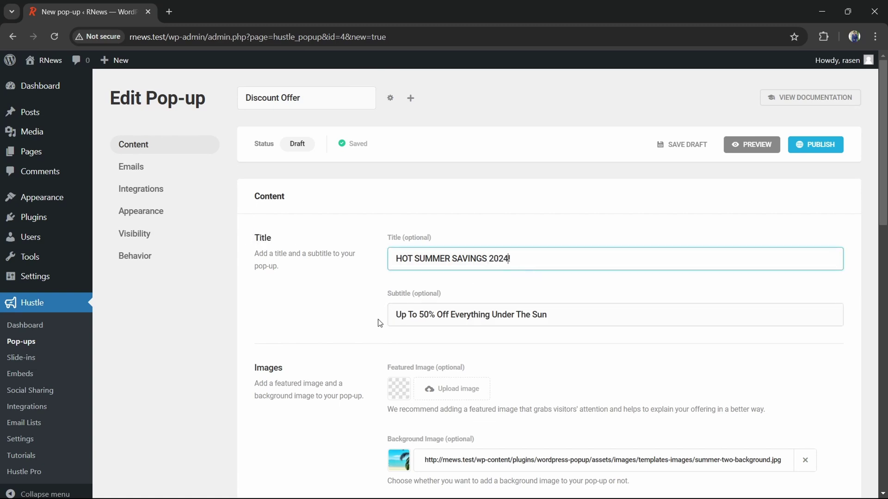
pyautogui.moveTo(417, 314); pyautogui.dragTo(435, 315)
pyautogui.write('60%')
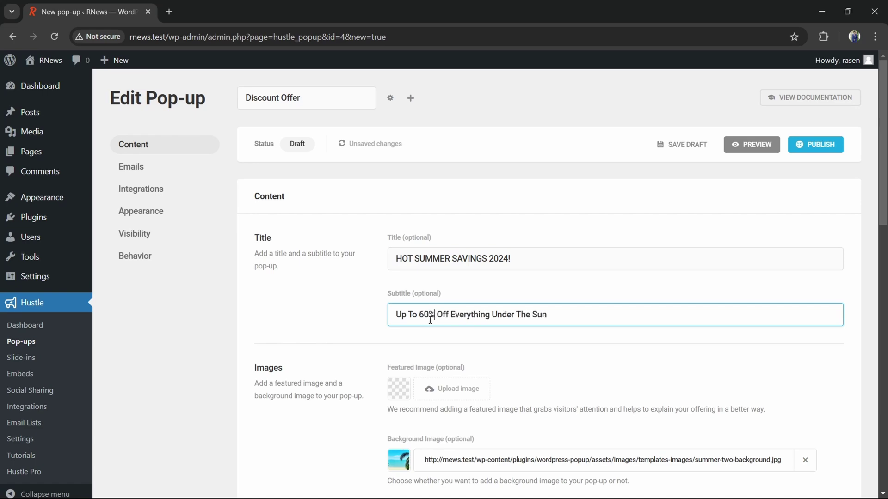
# Change the 50% discount in the main content paragraph to 60%
pyautogui.scroll(-5, 495, 336)
pyautogui.moveTo(265, 370); pyautogui.dragTo(688, 382)
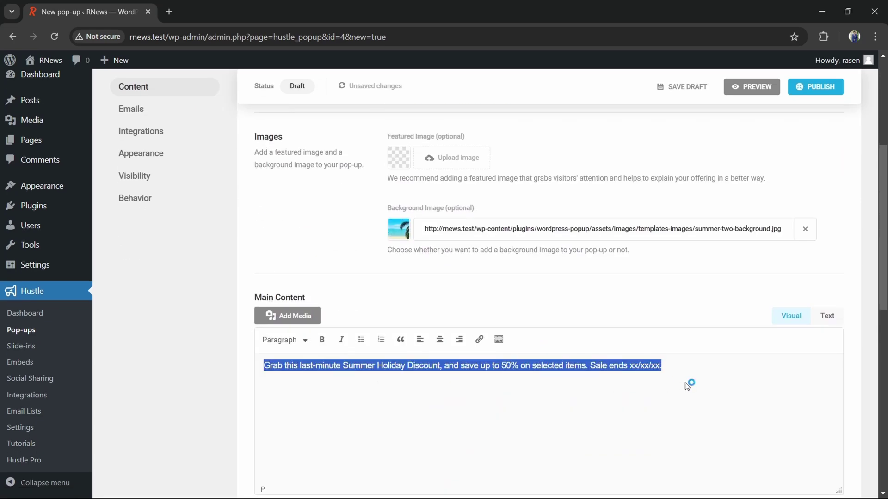
pyautogui.click(529, 392)
pyautogui.moveTo(519, 365); pyautogui.dragTo(507, 368)
pyautogui.write('60%')
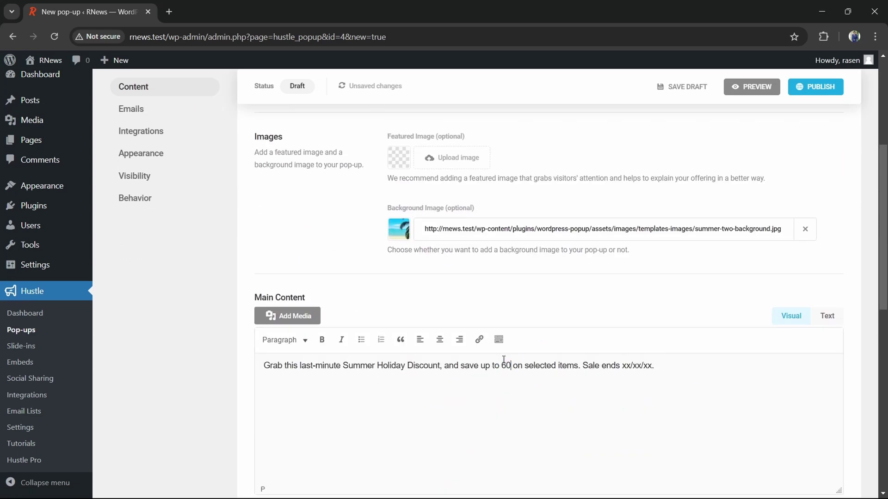
# Review the rest of the content and open the pop-up's Visibility settings
pyautogui.scroll(-4, 529, 359)
pyautogui.scroll(-4, 301, 373)
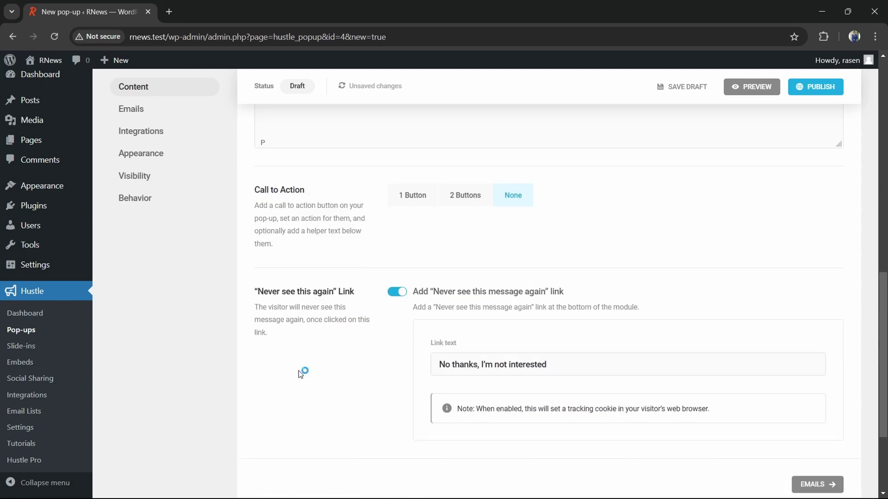
pyautogui.moveTo(251, 291); pyautogui.dragTo(398, 297)
pyautogui.scroll(7, 143, 176)
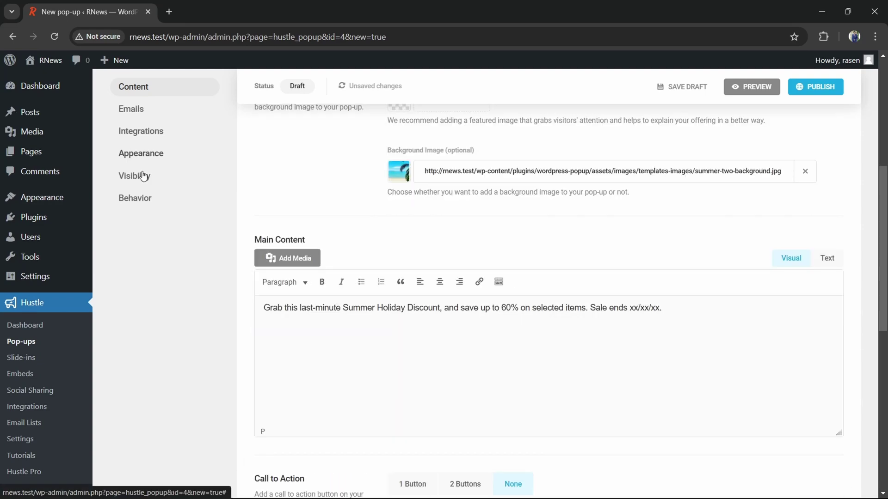
pyautogui.click(134, 177)
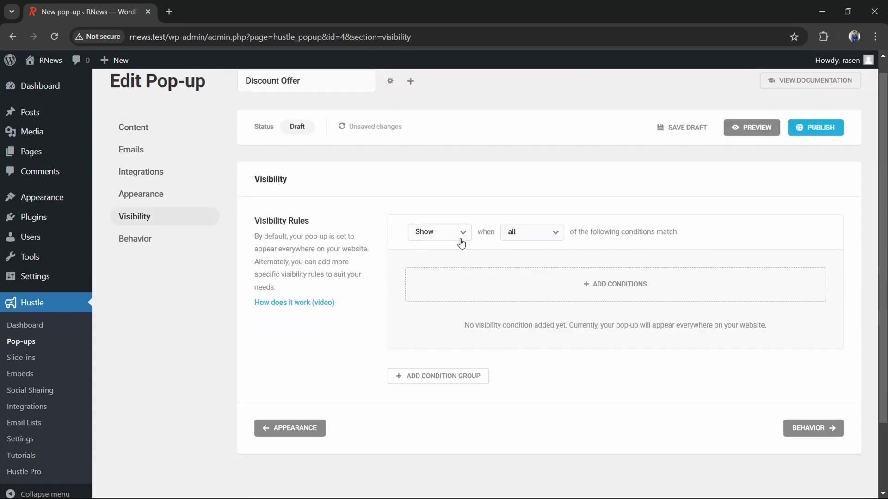
# In Behavior, set the Time trigger delay to 5 seconds
pyautogui.click(436, 240)
pyautogui.click(530, 243)
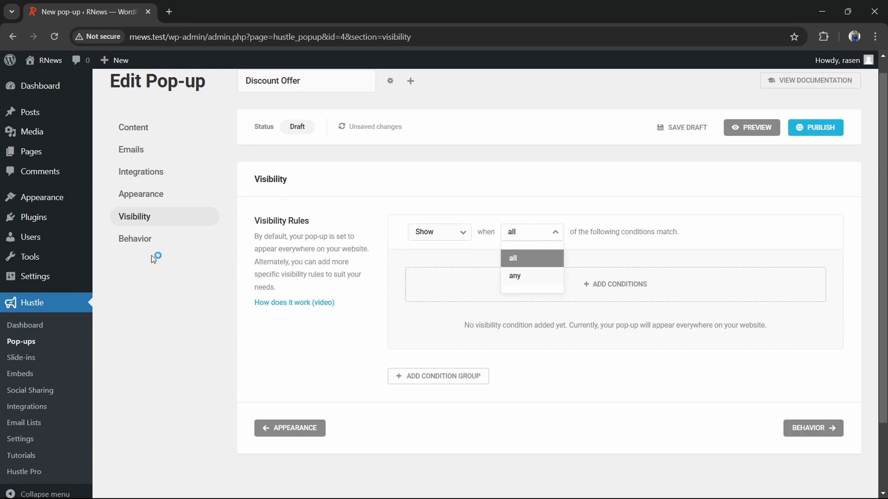
pyautogui.click(144, 245)
pyautogui.scroll(-1, 489, 307)
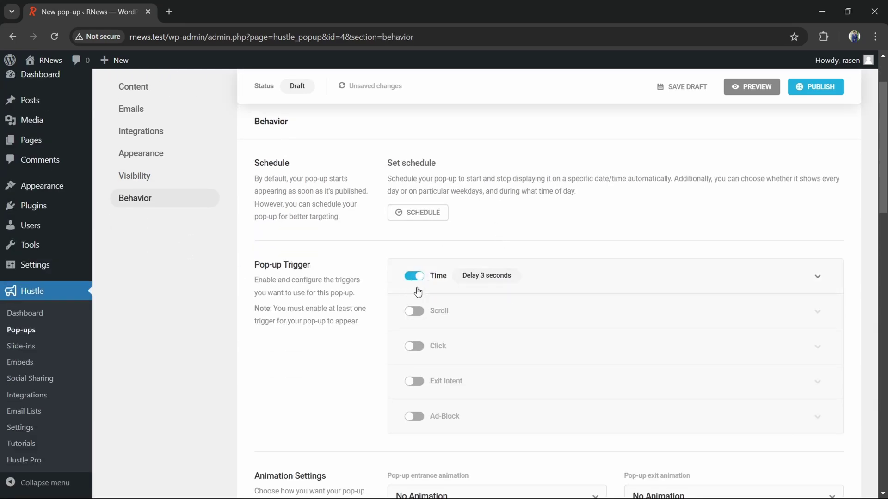
pyautogui.click(488, 281)
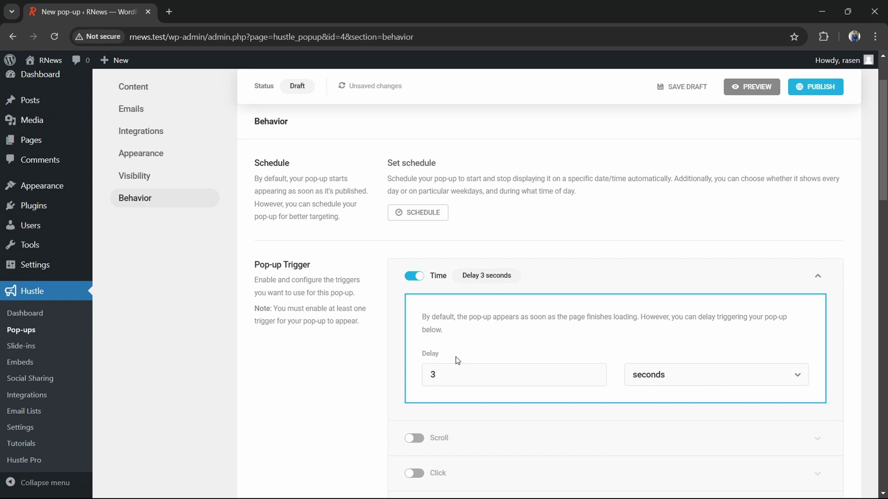
pyautogui.moveTo(437, 374); pyautogui.dragTo(410, 373)
pyautogui.write('5')
pyautogui.click(348, 381)
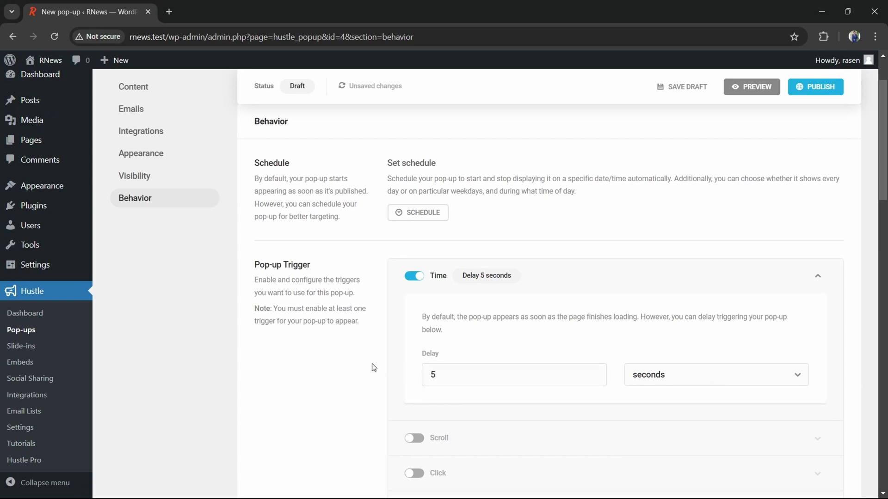
# Enable the Scroll trigger at 50% page scroll
pyautogui.scroll(-2, 416, 342)
pyautogui.click(415, 322)
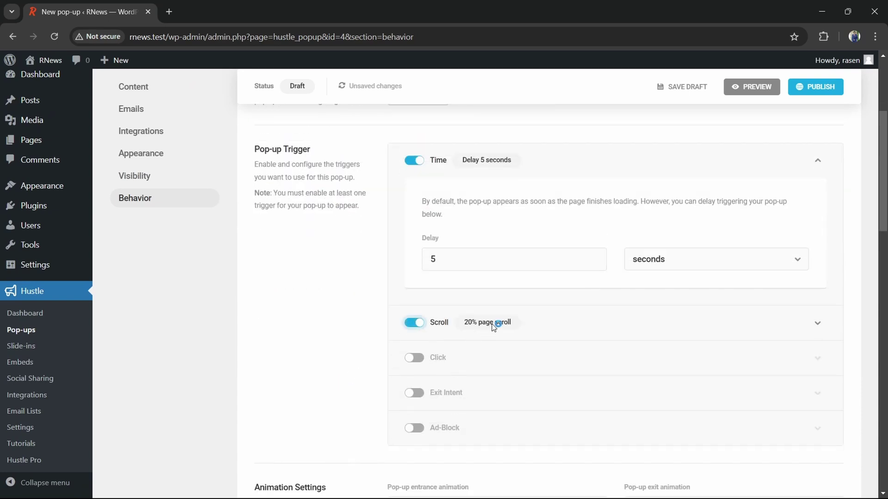
pyautogui.moveTo(456, 440); pyautogui.dragTo(392, 441)
pyautogui.write('50')
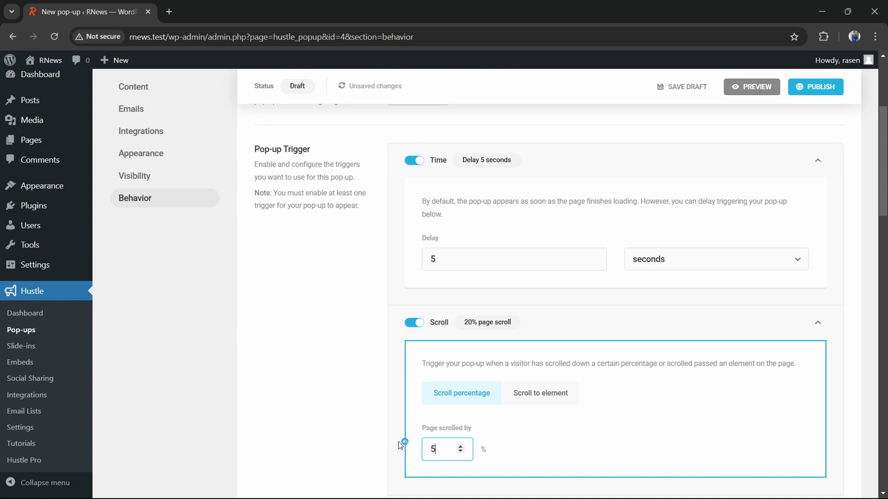
pyautogui.click(340, 409)
# Collapse the Time and Scroll settings and enable the Exit Intent trigger
pyautogui.click(817, 162)
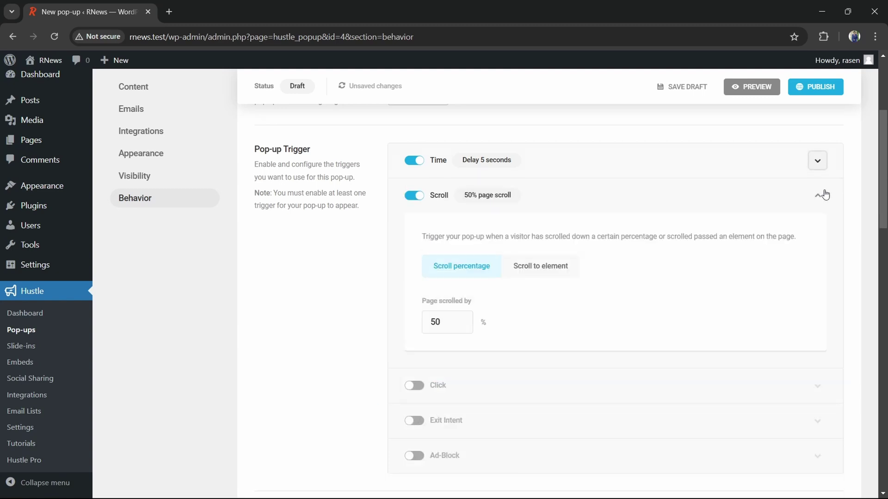
pyautogui.click(818, 195)
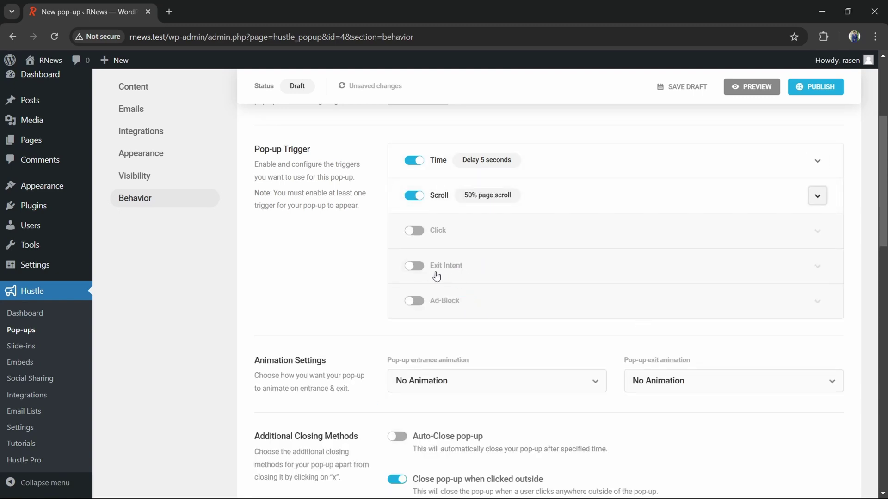
pyautogui.click(415, 266)
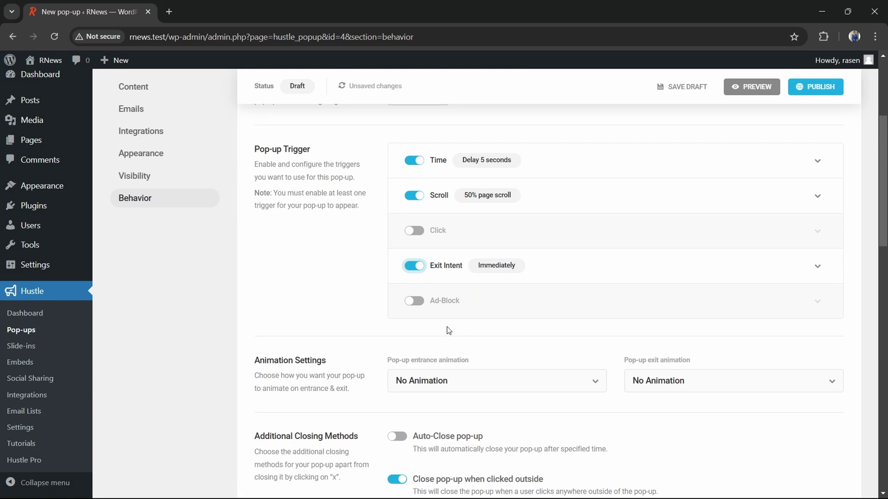
# Publish the Discount Offer pop-up and dismiss the Ready to go! confirmation
pyautogui.click(810, 91)
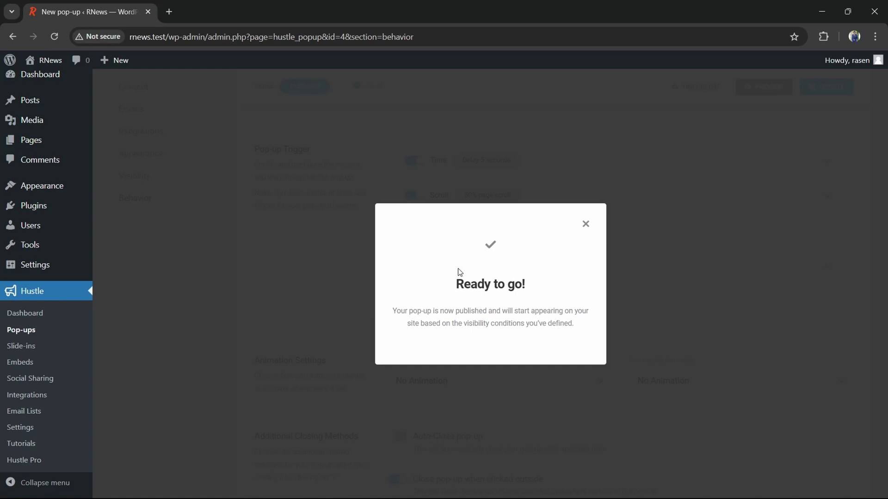
pyautogui.click(586, 224)
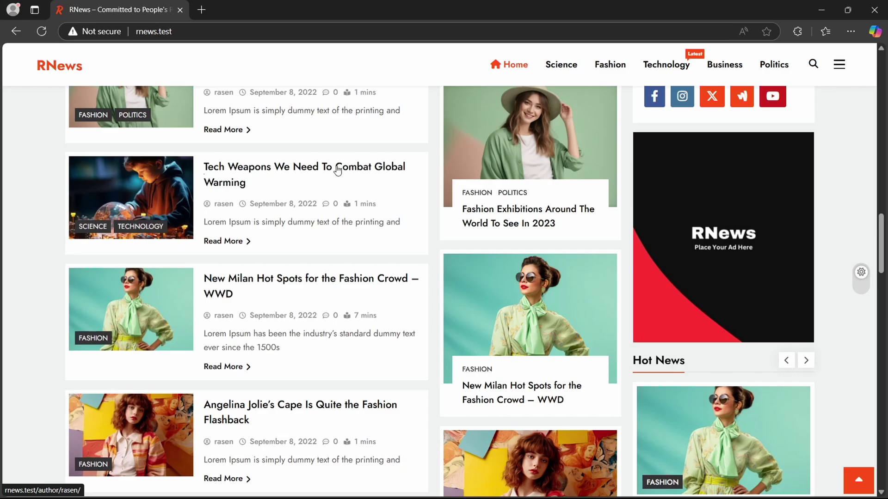
# Scroll the RNews homepage until the 60%-off pop-up shows, close it, and reload the page
pyautogui.scroll(20, 338, 169)
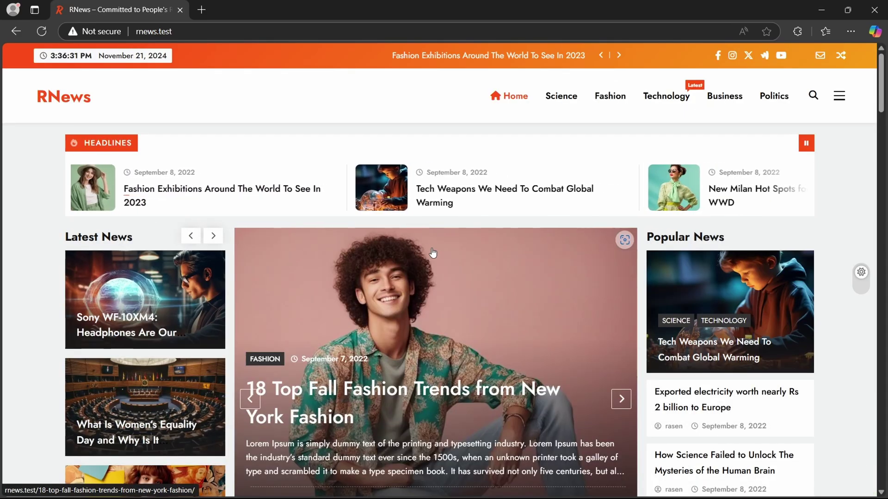
pyautogui.scroll(-8, 429, 265)
pyautogui.scroll(-10, 430, 274)
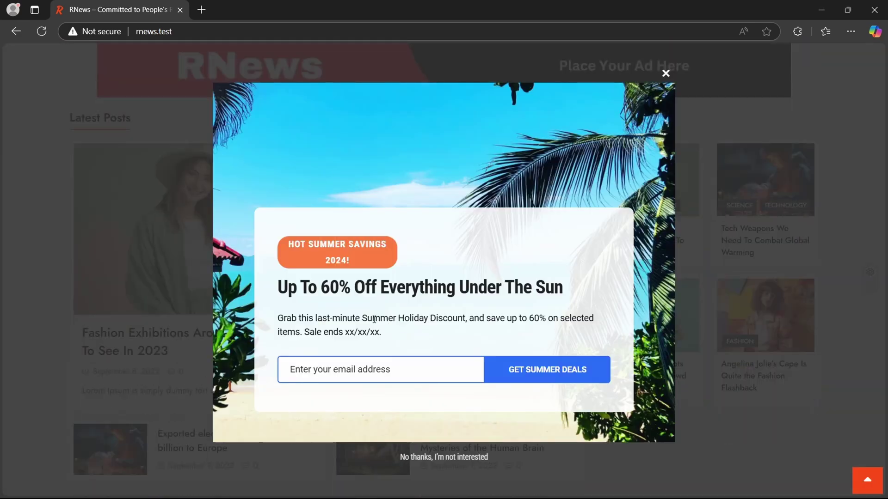
pyautogui.moveTo(276, 287); pyautogui.dragTo(590, 292)
pyautogui.moveTo(267, 319); pyautogui.dragTo(615, 327)
pyautogui.click(330, 368)
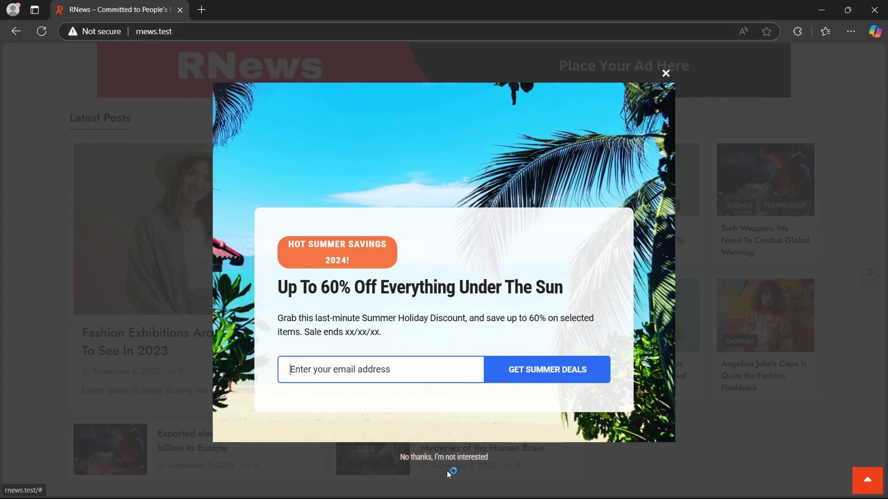
pyautogui.click(666, 74)
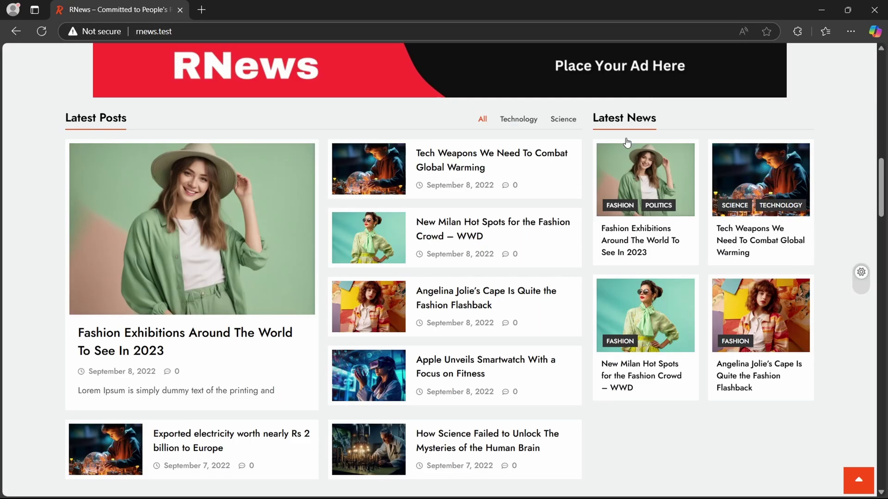
pyautogui.click(44, 35)
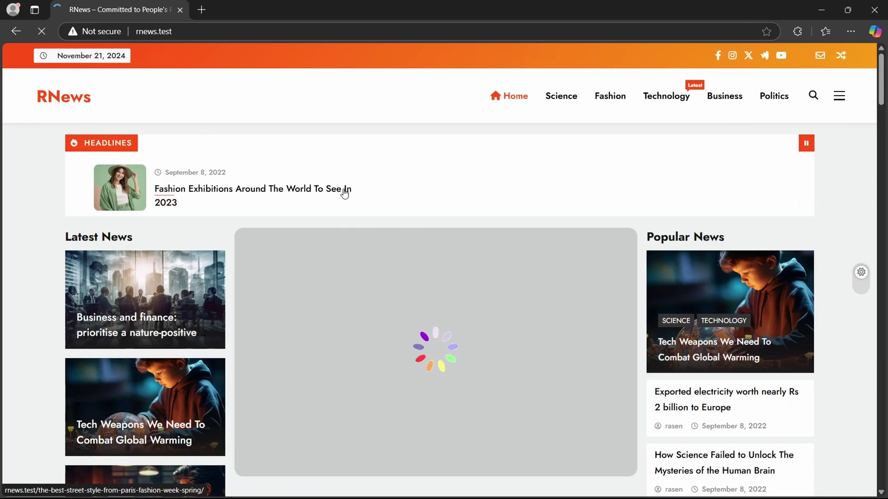
# Scroll until the pop-up reappears, enter an e-mail address, and submit it for summer deals
pyautogui.scroll(-3, 401, 281)
pyautogui.scroll(-13, 401, 281)
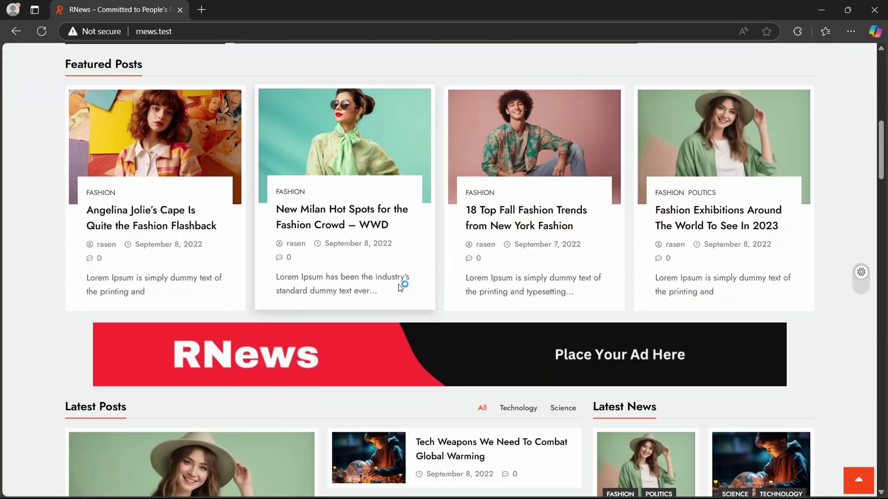
pyautogui.scroll(-7, 400, 293)
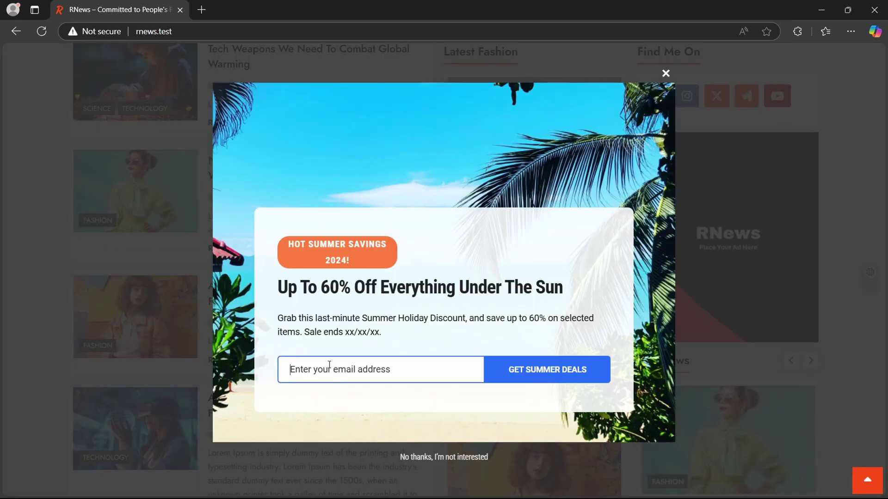
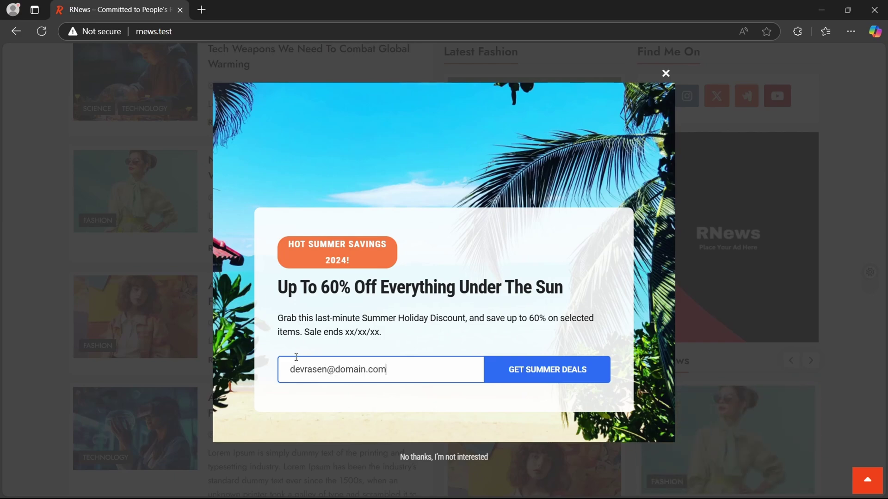
pyautogui.click(552, 374)
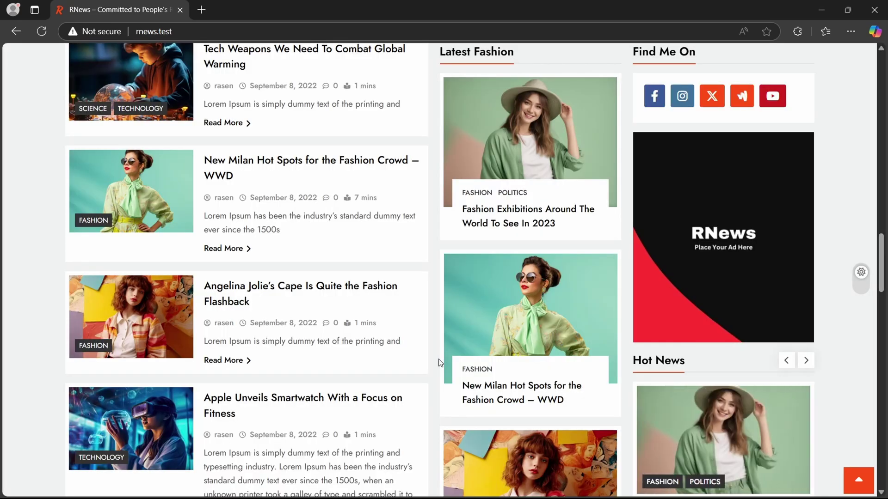
# Return to WordPress admin and keep Pop-up as the Email Lists module type
pyautogui.press('super+Tab')
pyautogui.click(550, 106)
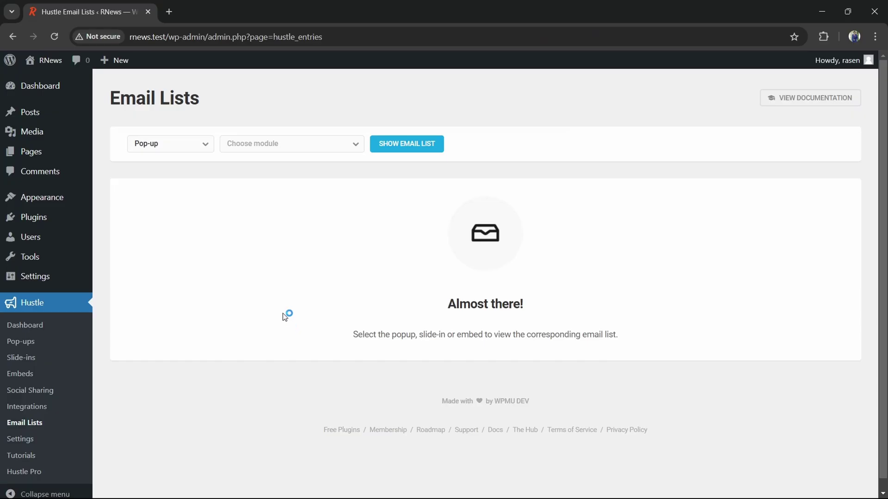
pyautogui.click(156, 147)
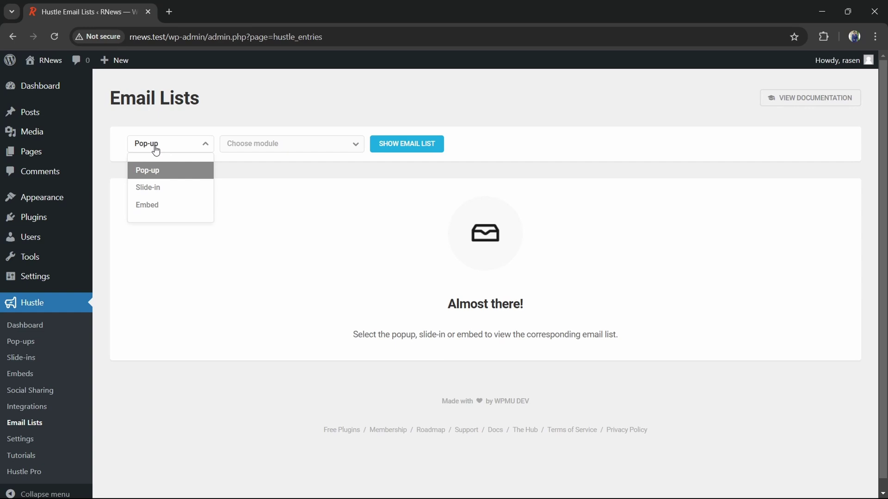
pyautogui.click(150, 175)
# Choose the Discount Offer pop-up, show its email list, and expand the submitted entry
pyautogui.click(261, 147)
pyautogui.click(275, 203)
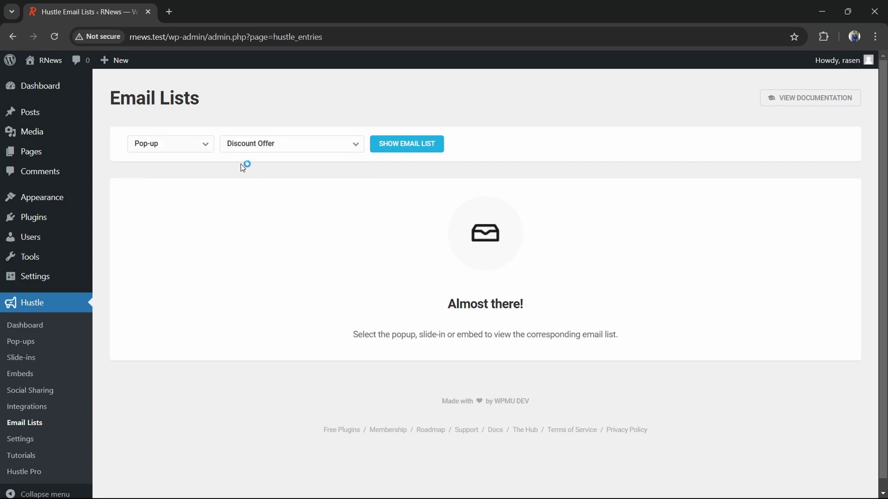
pyautogui.click(386, 147)
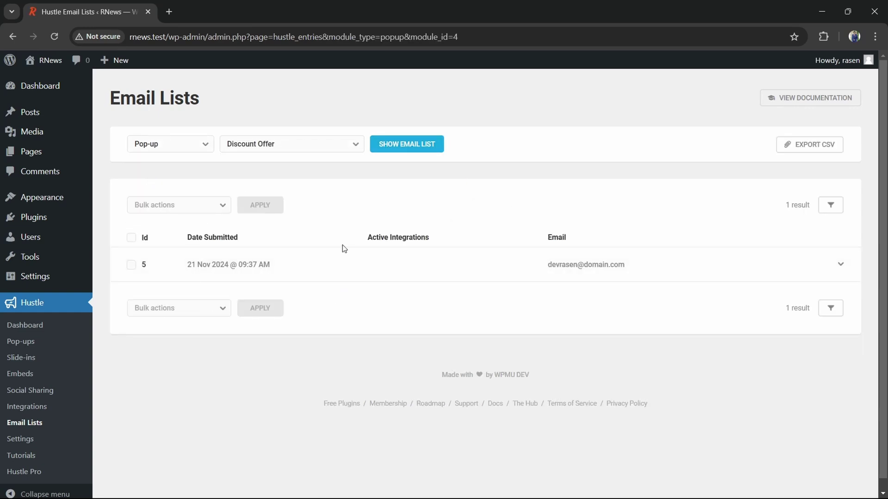
pyautogui.moveTo(638, 266); pyautogui.dragTo(525, 270)
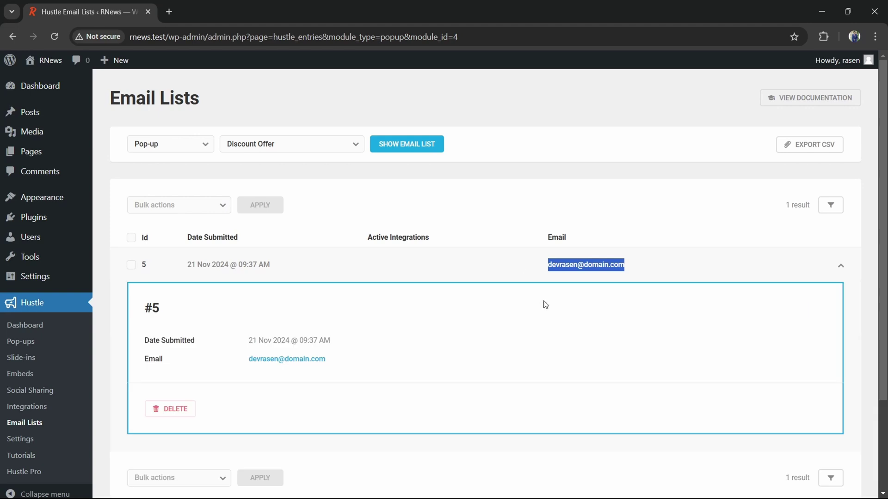